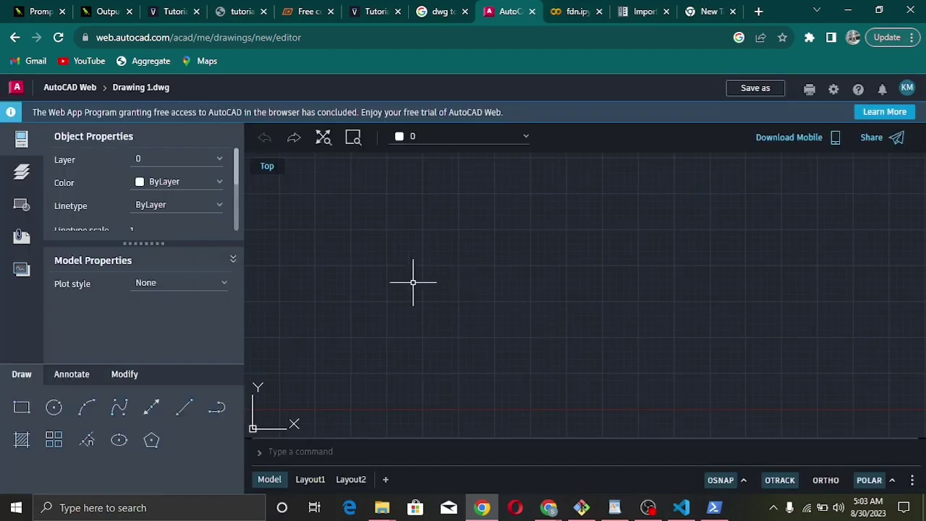
- Start LINE and draw the flange edges: 200 across, 50 down, 75 back
{"action": "left_click", "coordinate": [184, 408]}
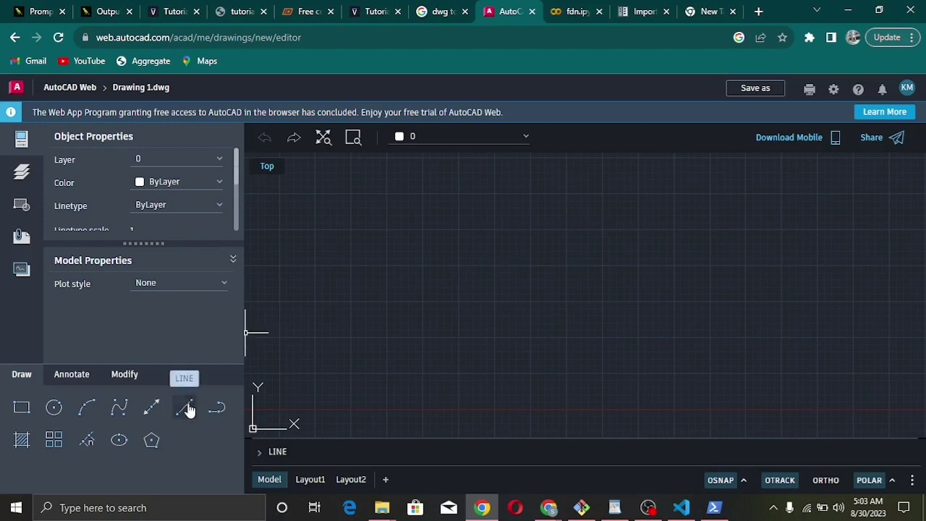
{"action": "left_click", "coordinate": [473, 205]}
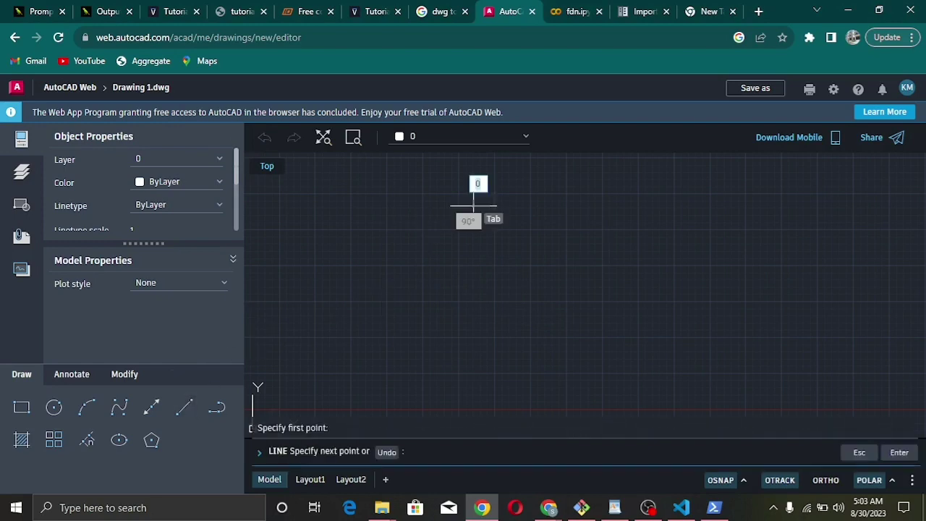
{"action": "type", "text": "2"}
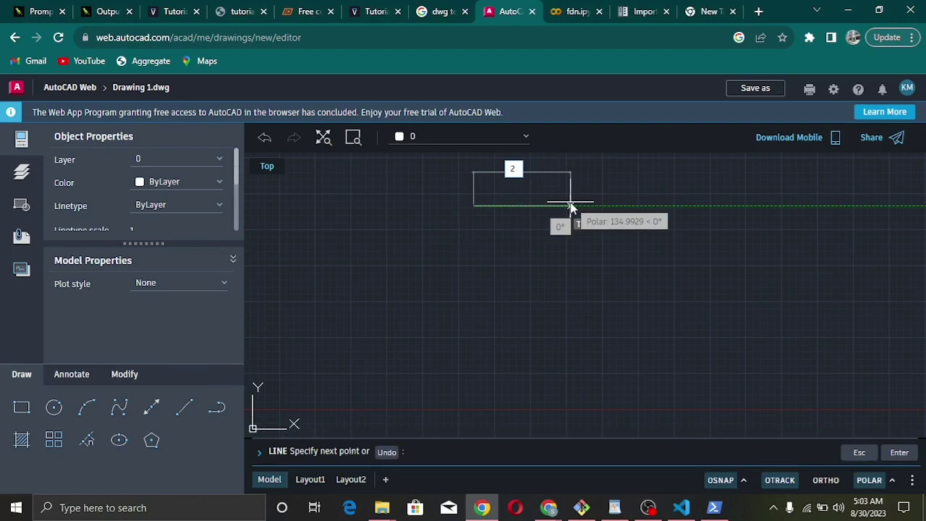
{"action": "type", "text": "00"}
{"action": "key", "text": "Return"}
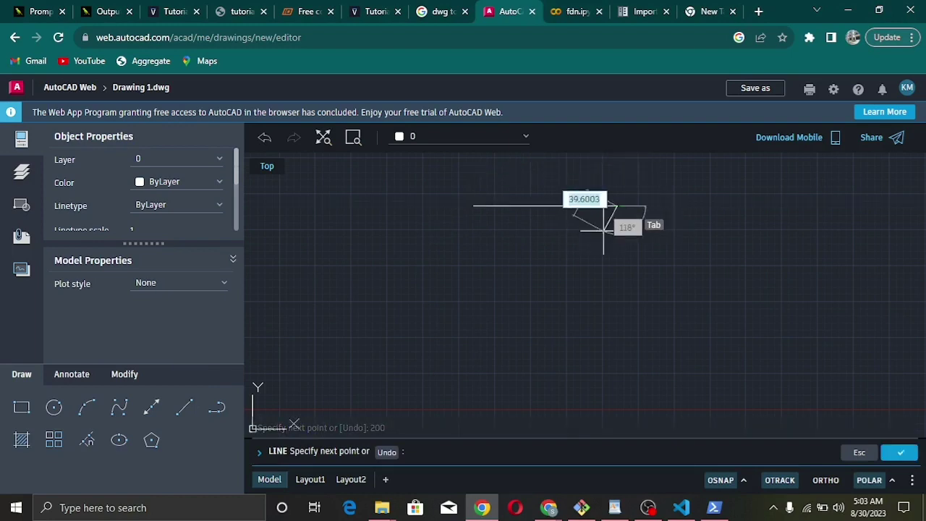
{"action": "type", "text": "50"}
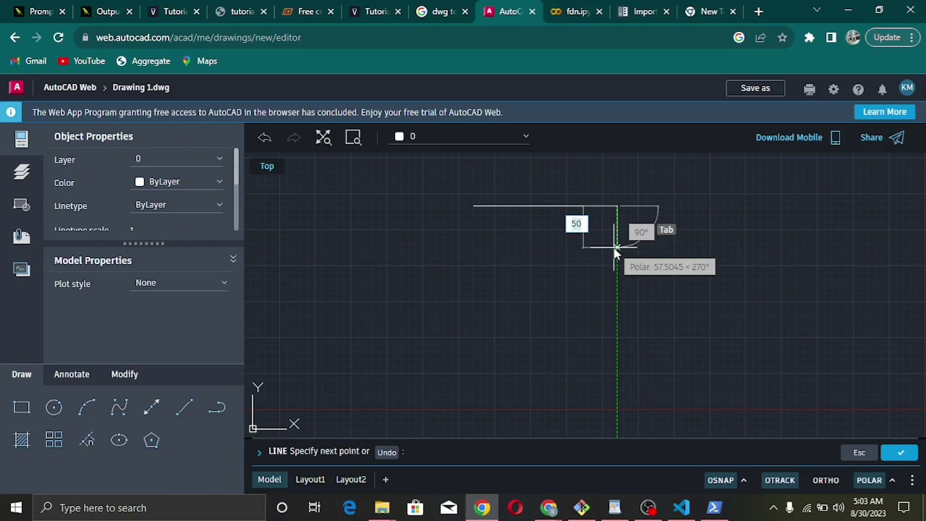
{"action": "key", "text": "Return"}
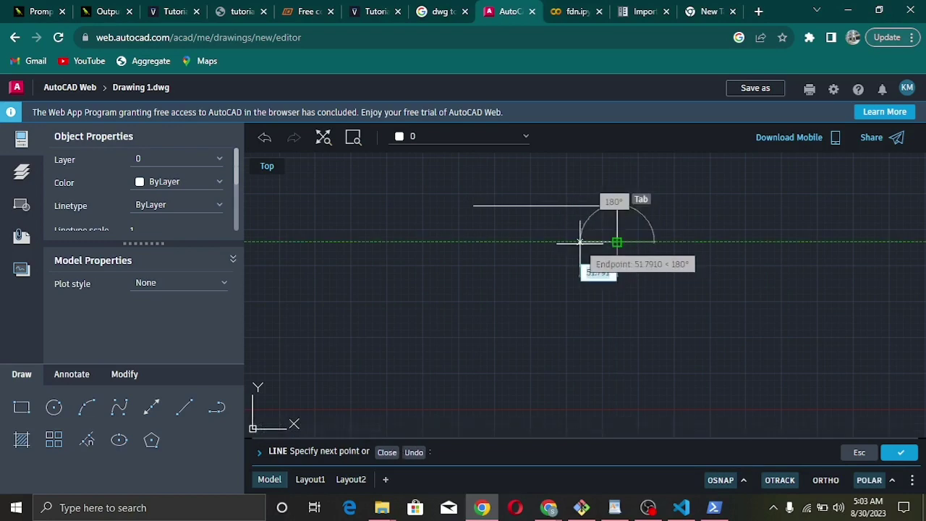
{"action": "type", "text": "75"}
{"action": "key", "text": "Return"}
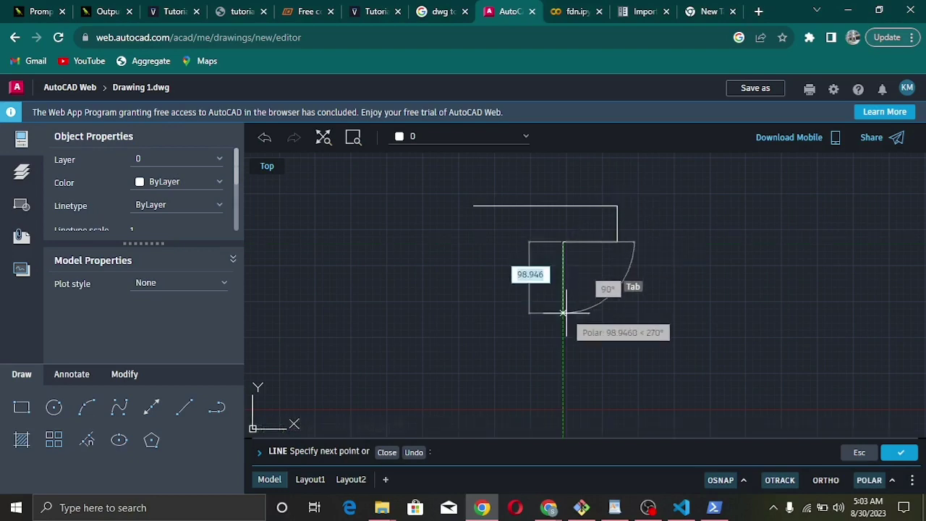
- Draw the web sides 100, 50 and 100, then close with 75 and 50
{"action": "type", "text": "100"}
{"action": "key", "text": "Return"}
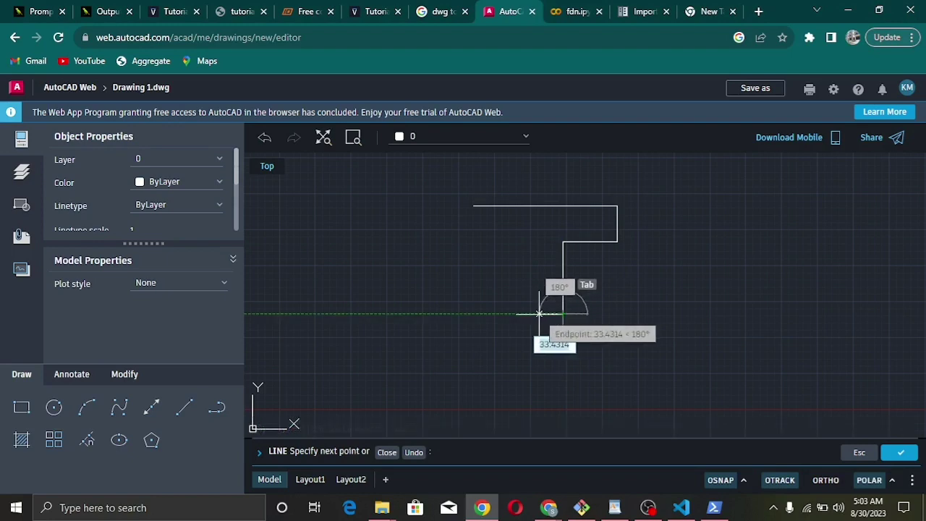
{"action": "type", "text": "50"}
{"action": "key", "text": "Return"}
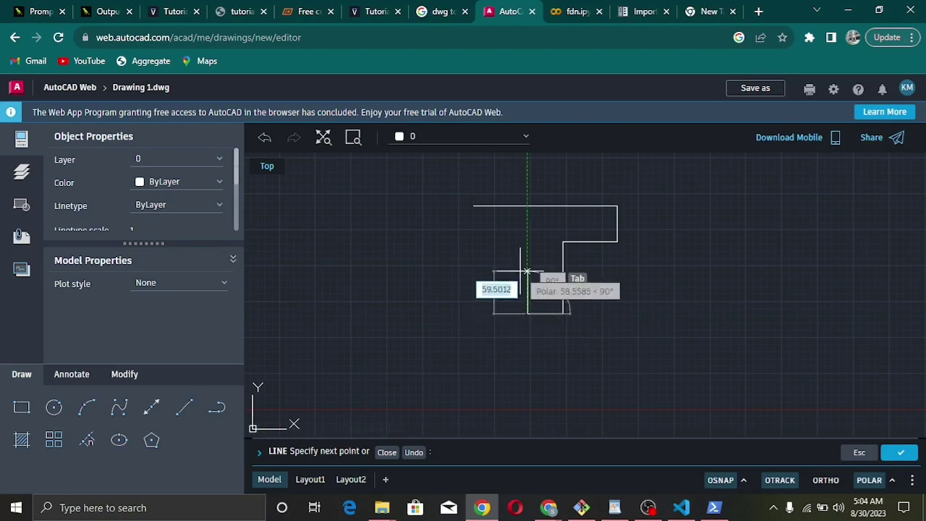
{"action": "type", "text": "100"}
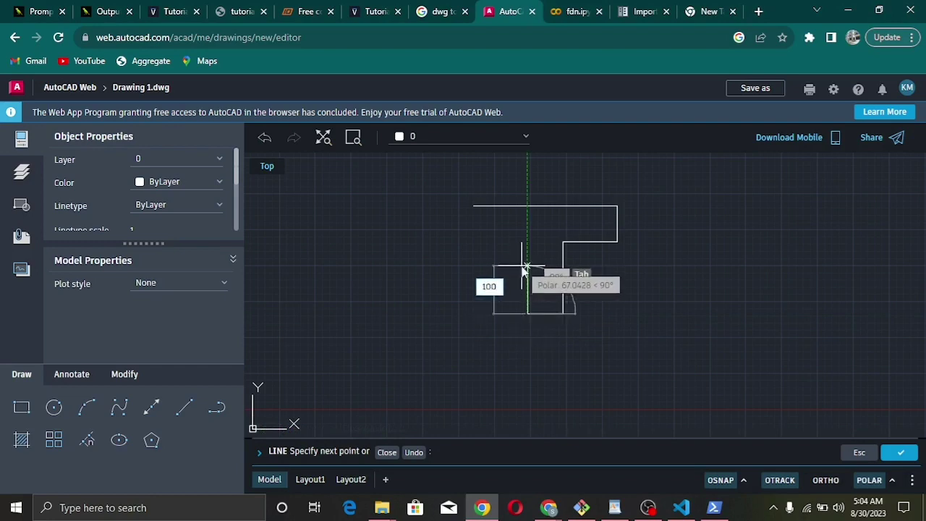
{"action": "key", "text": "Return"}
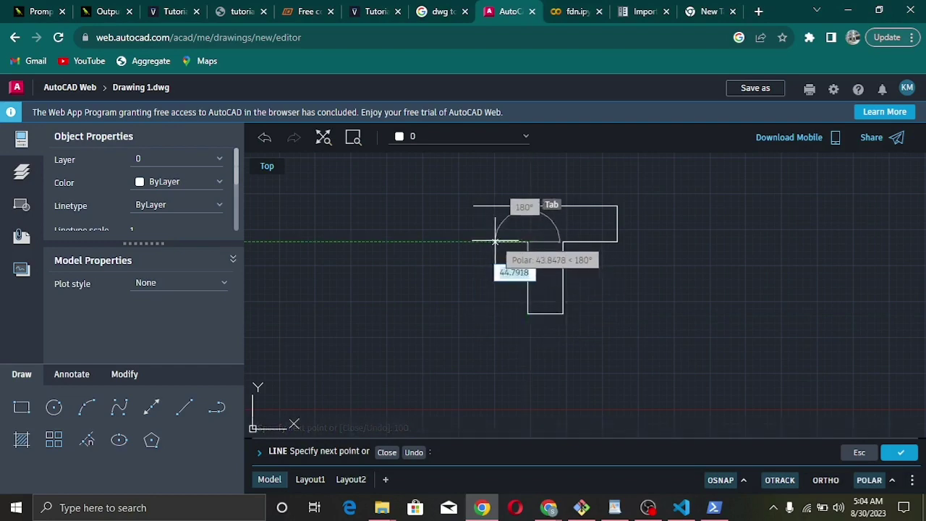
{"action": "type", "text": "75"}
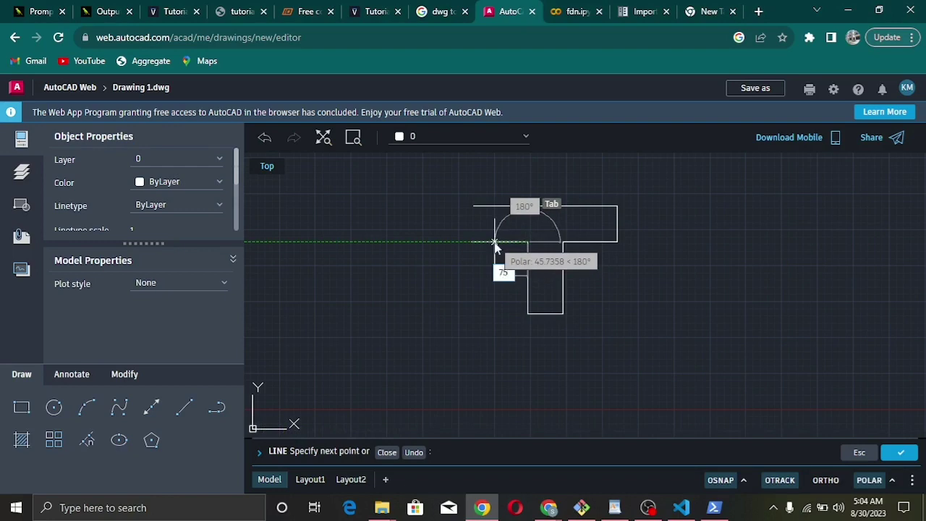
{"action": "key", "text": "Return"}
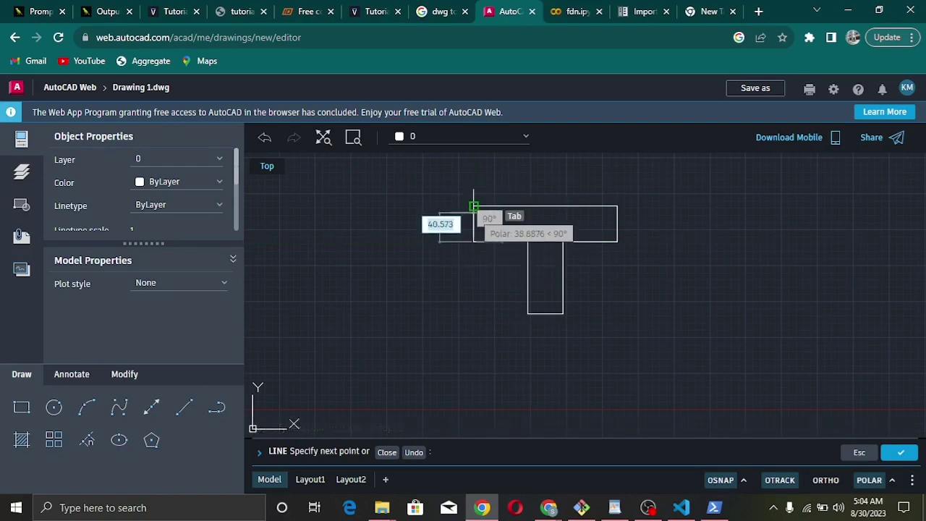
{"action": "type", "text": "50"}
{"action": "key", "text": "Return"}
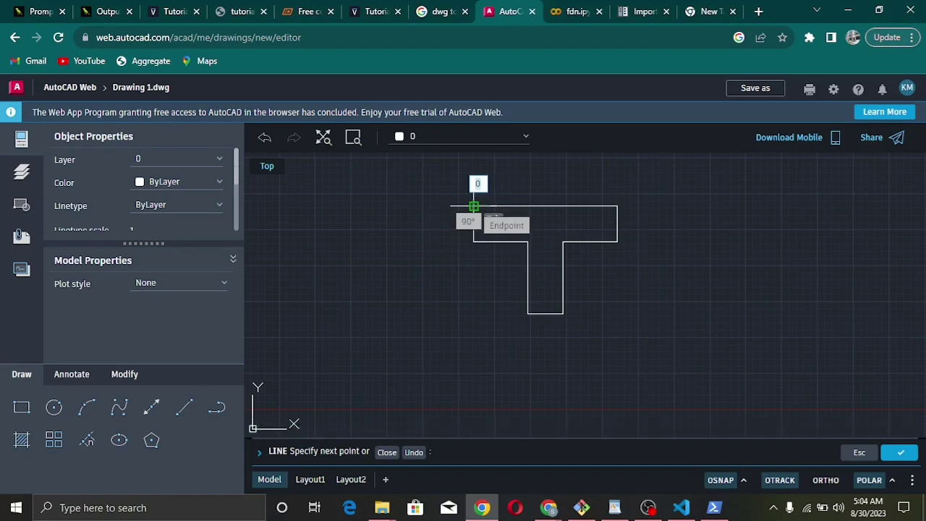
{"action": "key", "text": "Return"}
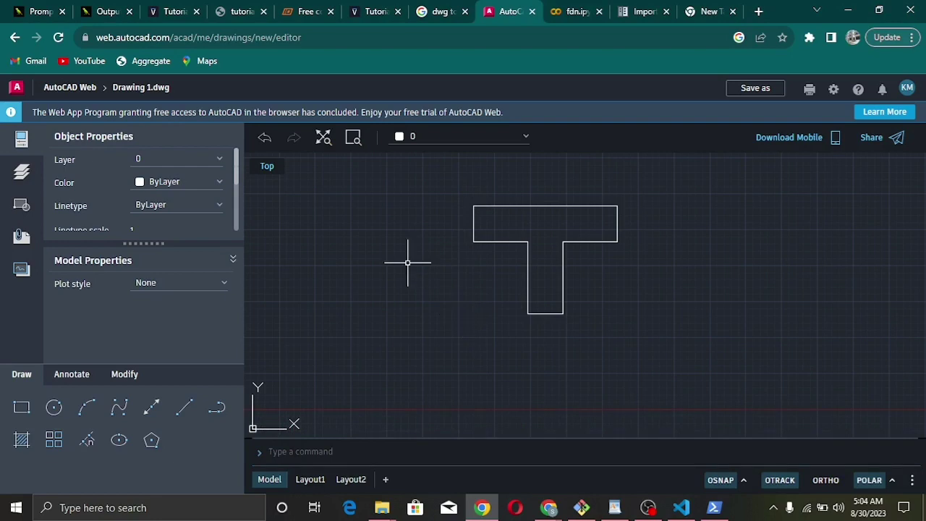
- Save a copy of the drawing as TEESECTION.dwg with Save as
{"action": "left_click", "coordinate": [766, 92]}
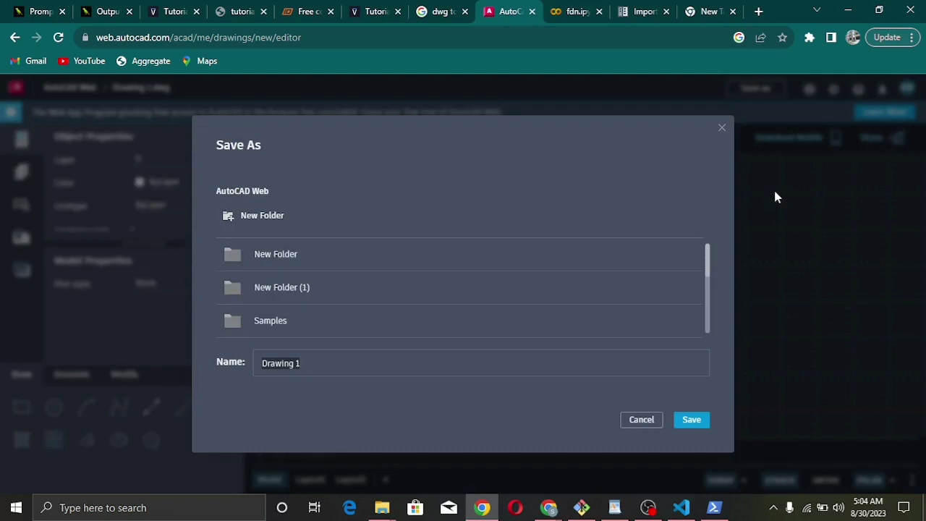
{"action": "left_click", "coordinate": [329, 364]}
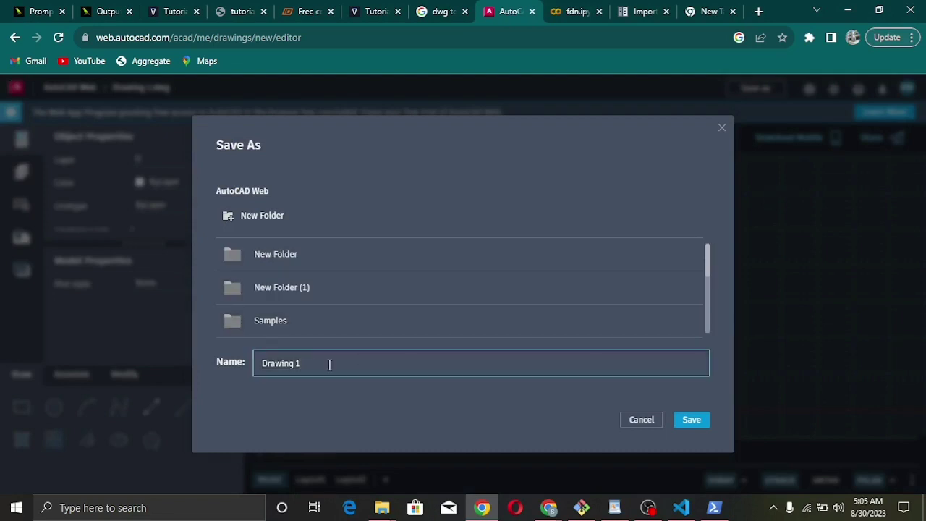
{"action": "key", "text": "BackSpace"}
{"action": "key", "text": "BackSpace"}
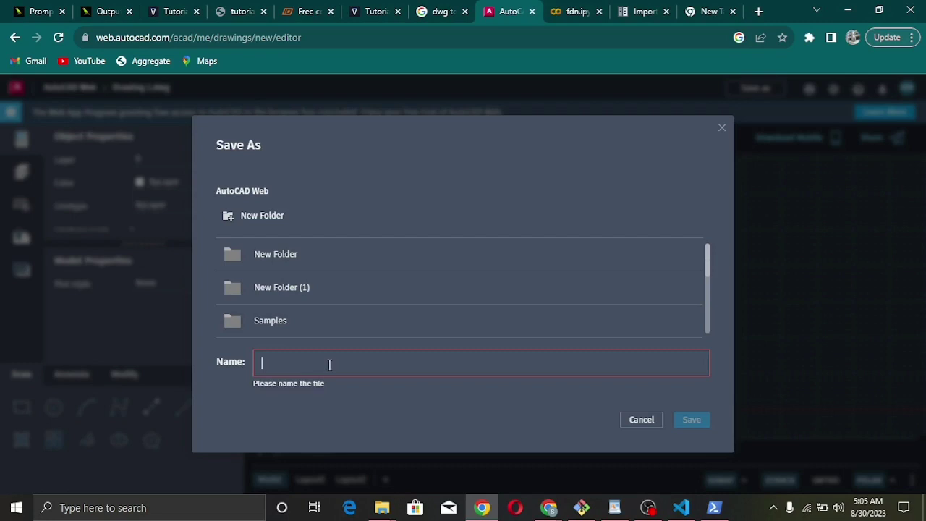
{"action": "type", "text": "t"}
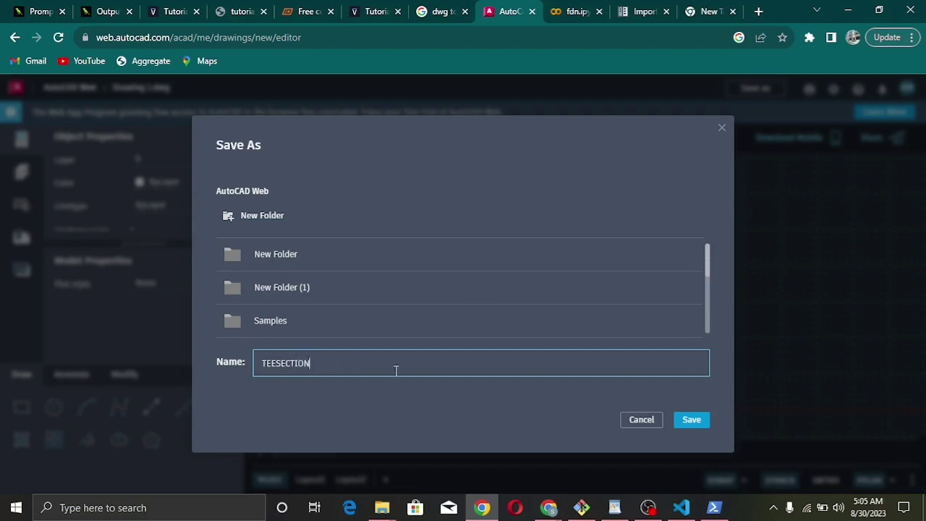
{"action": "left_click", "coordinate": [558, 381]}
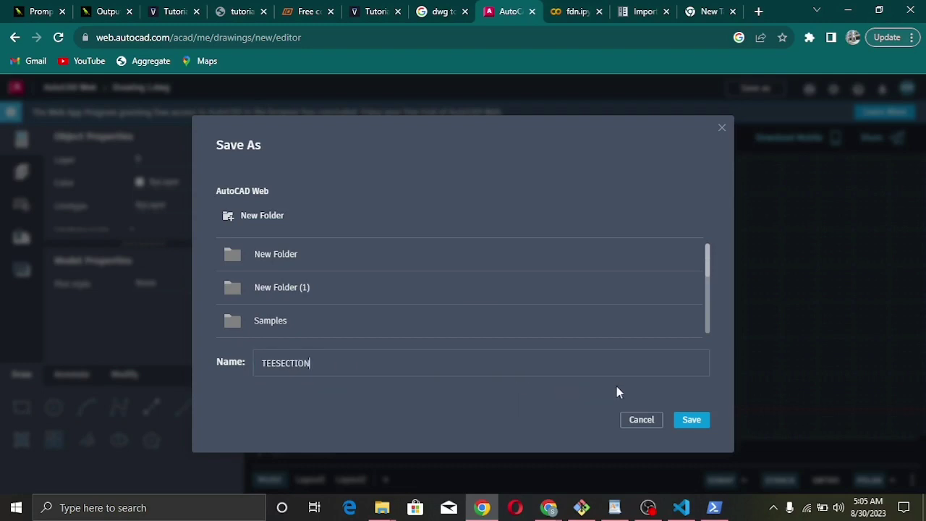
{"action": "left_click", "coordinate": [692, 420]}
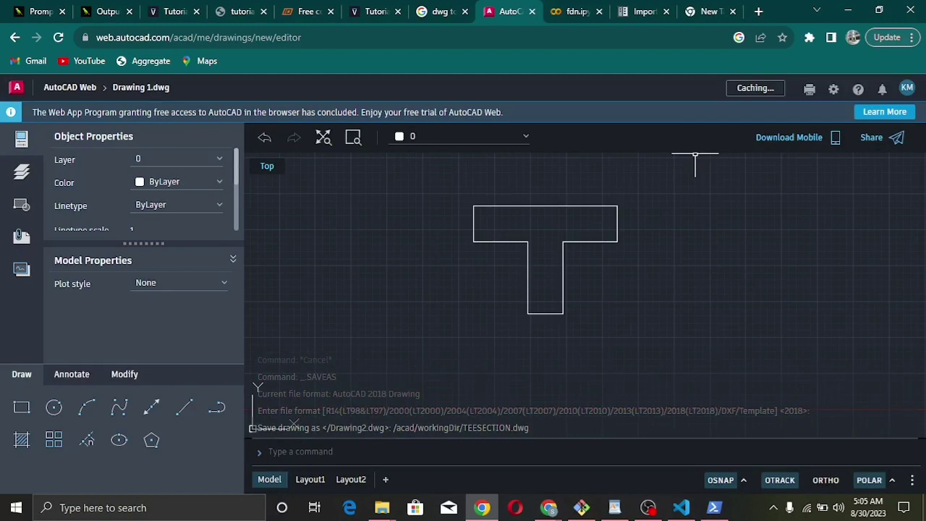
- Download TEESECTION.dwg from the file list and confirm the 35.2 KB file completed
{"action": "left_click", "coordinate": [72, 88]}
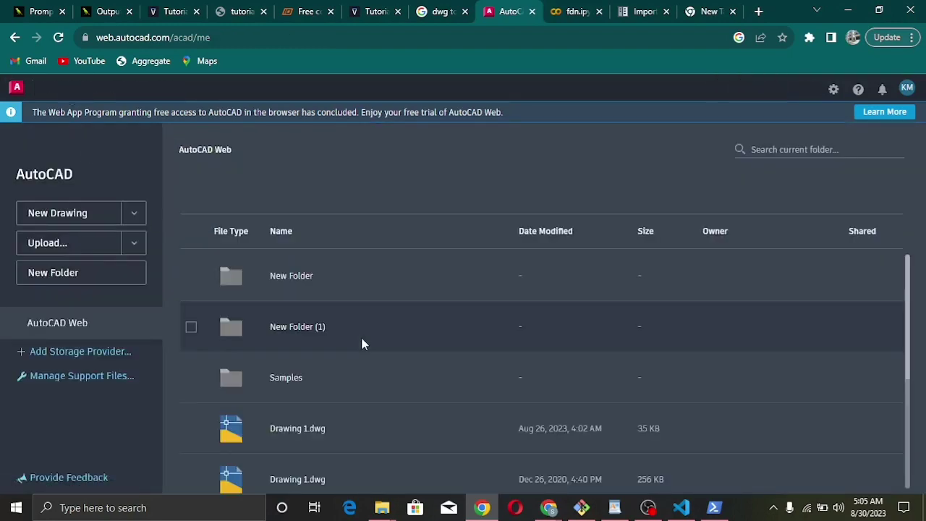
{"action": "left_click_drag", "start_coordinate": [908, 340], "coordinate": [913, 428]}
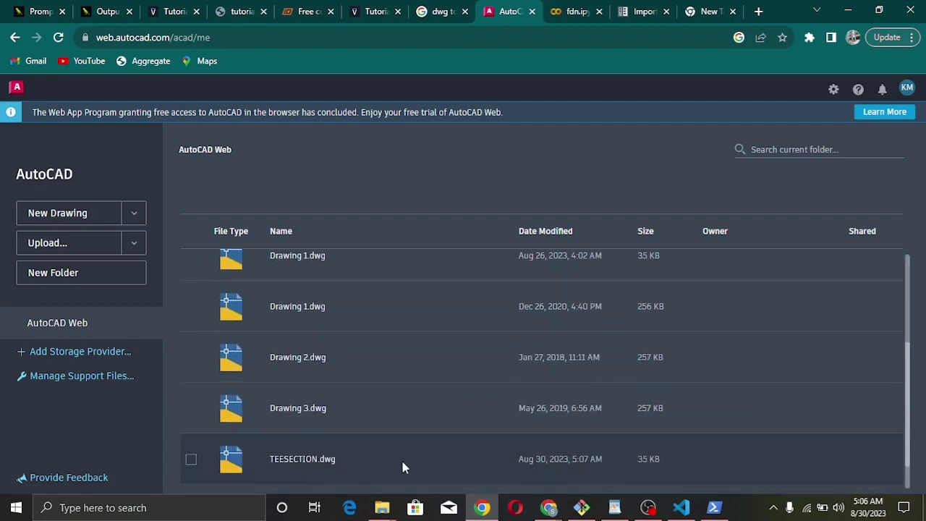
{"action": "right_click", "coordinate": [358, 458]}
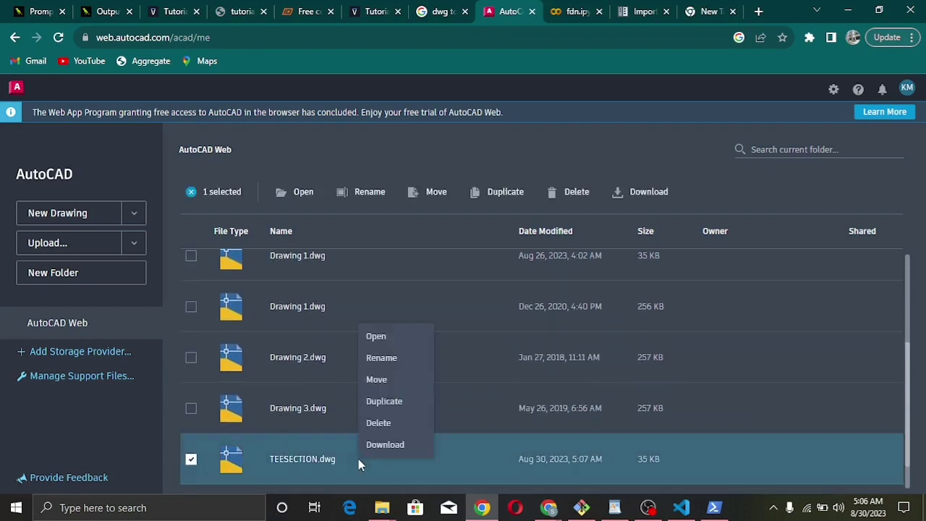
{"action": "left_click", "coordinate": [377, 447]}
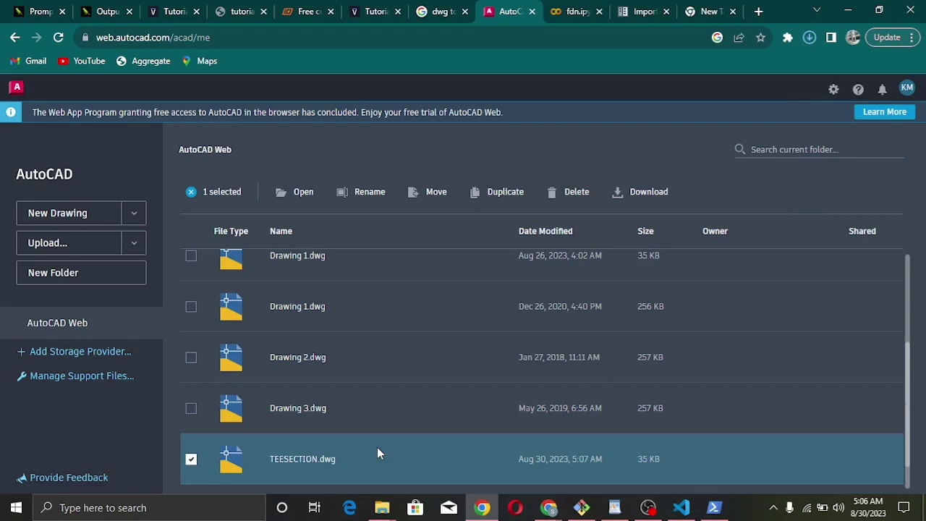
{"action": "left_click", "coordinate": [809, 37]}
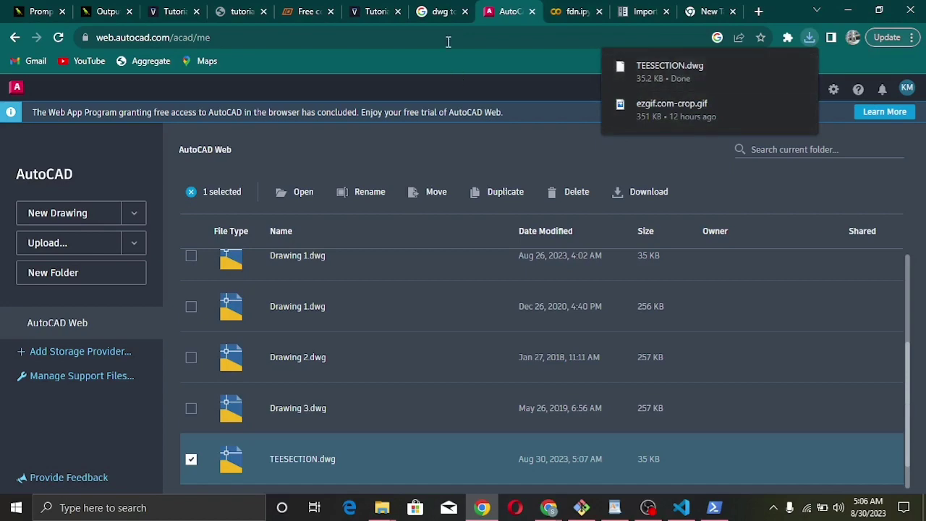
- Open CloudConvert's 'DWG to DXF Converter' result from the Google search
{"action": "left_click", "coordinate": [442, 11]}
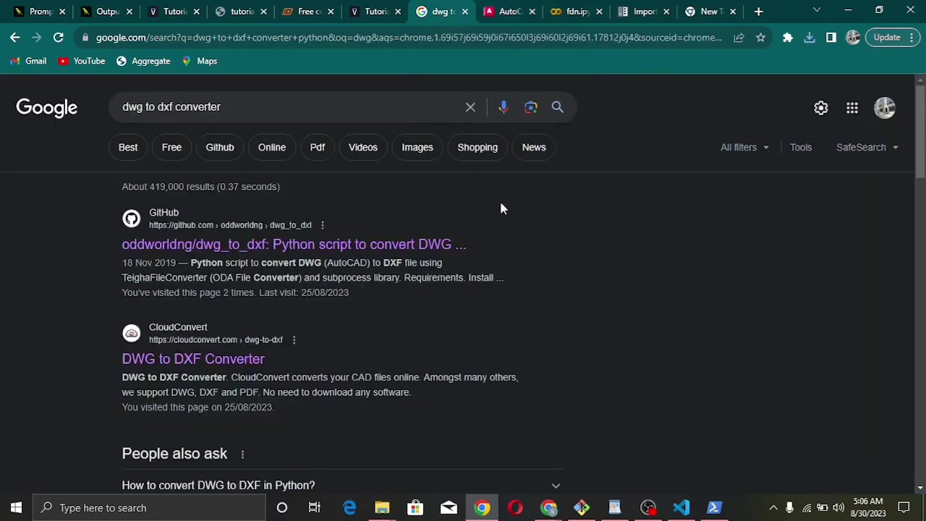
{"action": "left_click", "coordinate": [280, 106]}
{"action": "left_click", "coordinate": [64, 299]}
{"action": "left_click", "coordinate": [171, 358]}
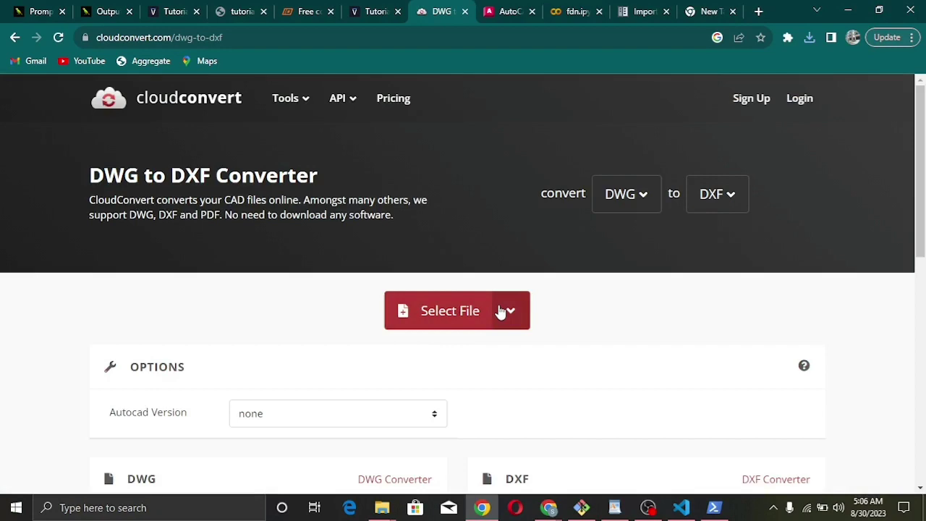
- Upload TEESECTION.dwg to CloudConvert and convert it to DXF
{"action": "left_click", "coordinate": [467, 310]}
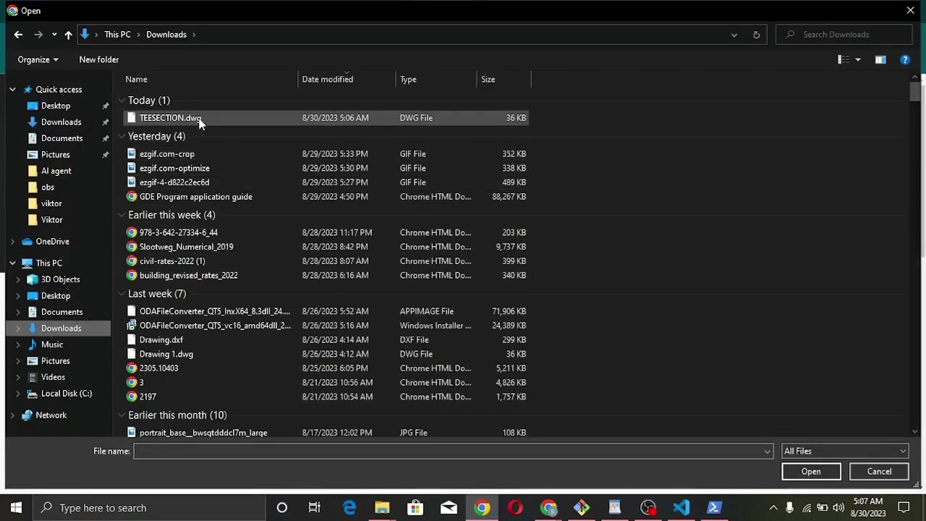
{"action": "double_click", "coordinate": [198, 118]}
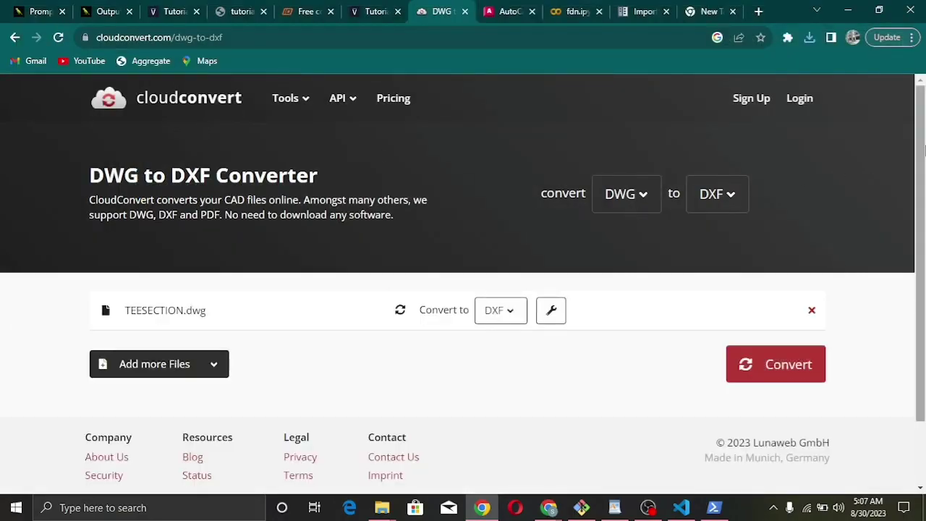
{"action": "scroll", "coordinate": [924, 172], "scroll_direction": "down", "scroll_amount": 1}
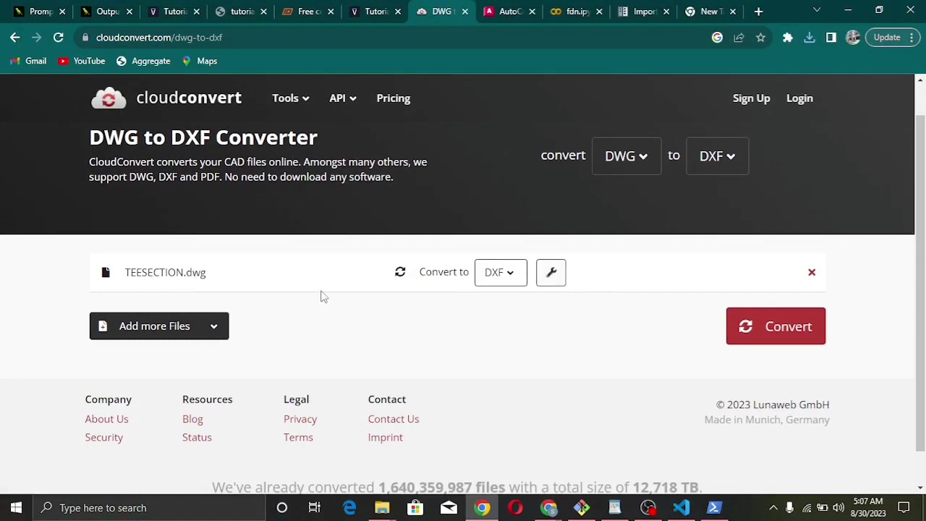
{"action": "left_click", "coordinate": [788, 327]}
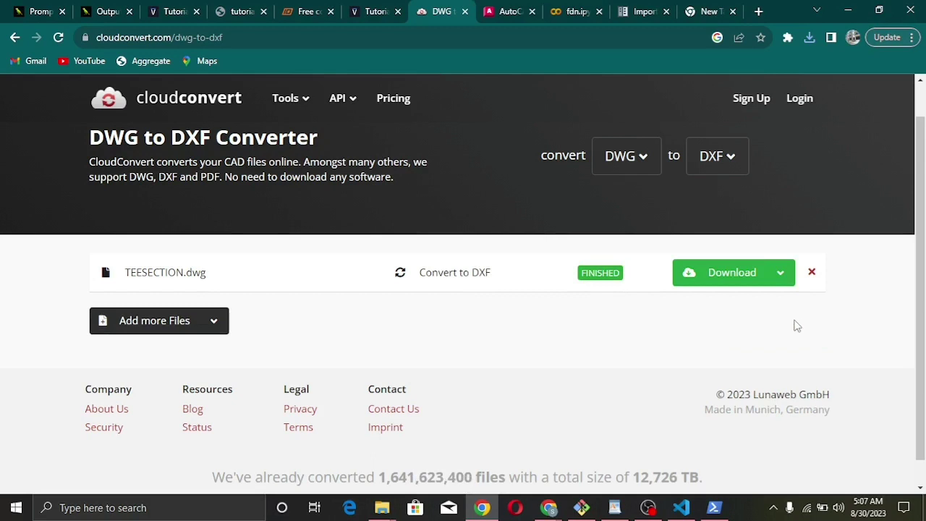
- Download the converted TEESECTION.dxf (298 KB) and confirm it finished
{"action": "left_click", "coordinate": [757, 275]}
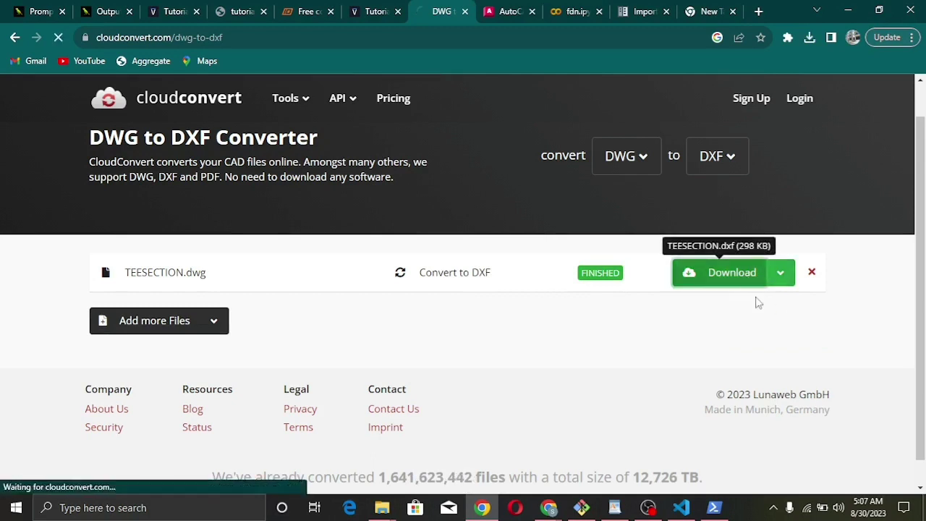
{"action": "left_click", "coordinate": [808, 39]}
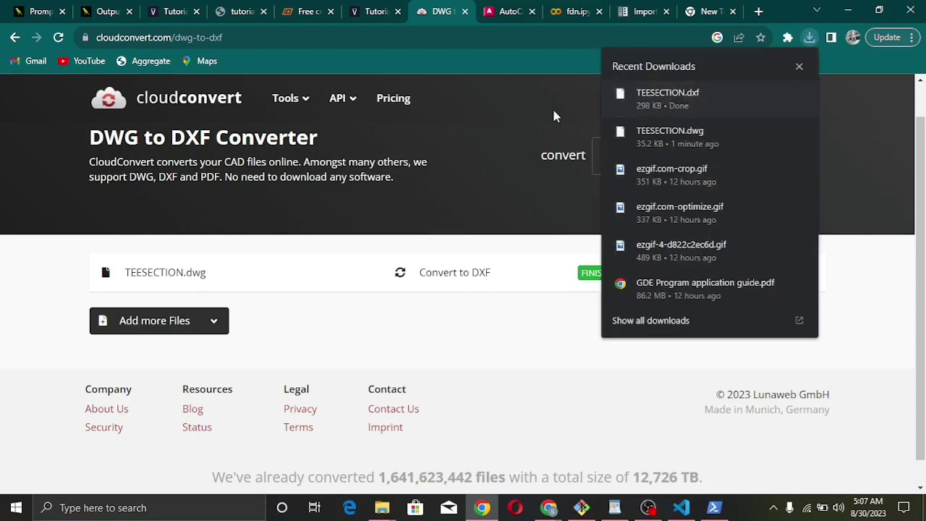
{"action": "left_click", "coordinate": [552, 106]}
- Run the 'pip install sectionproperties' cell in fdn.ipynb, then clear its output
{"action": "left_click", "coordinate": [577, 12]}
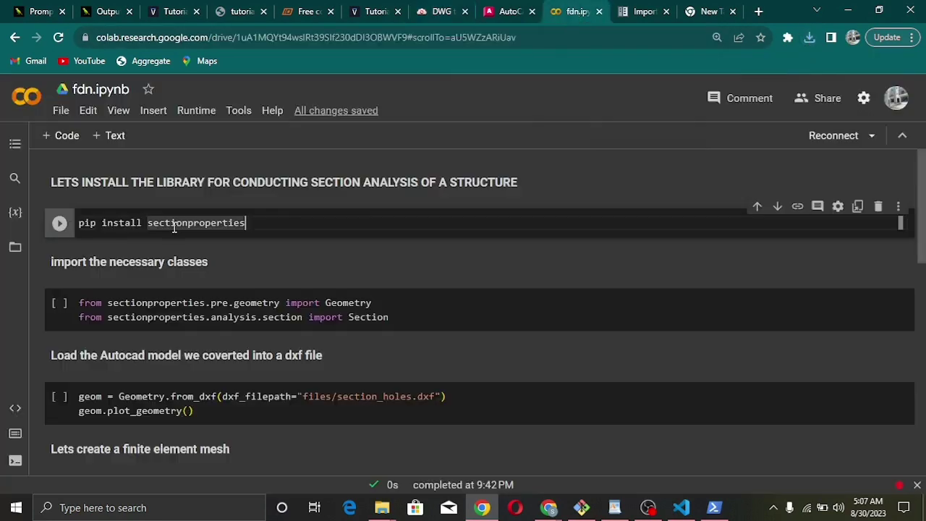
{"action": "left_click", "coordinate": [59, 223]}
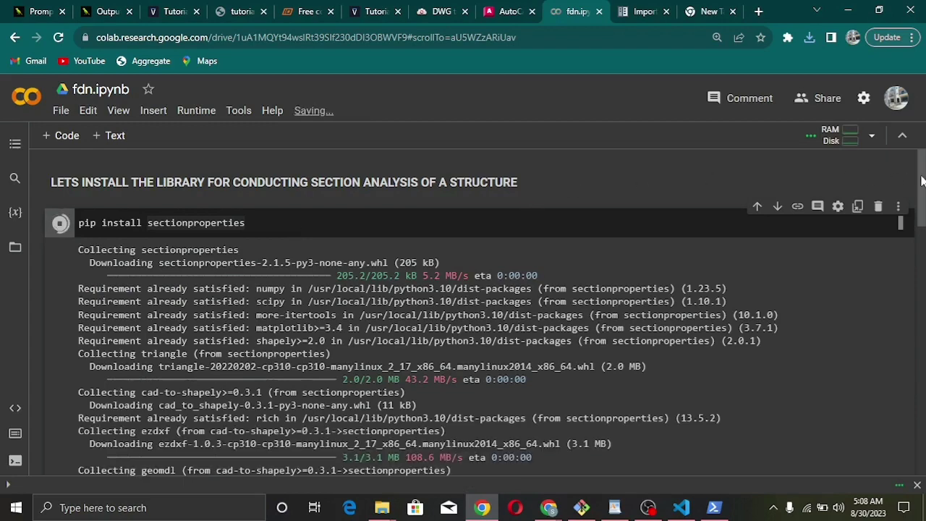
{"action": "left_click_drag", "start_coordinate": [922, 180], "coordinate": [922, 187]}
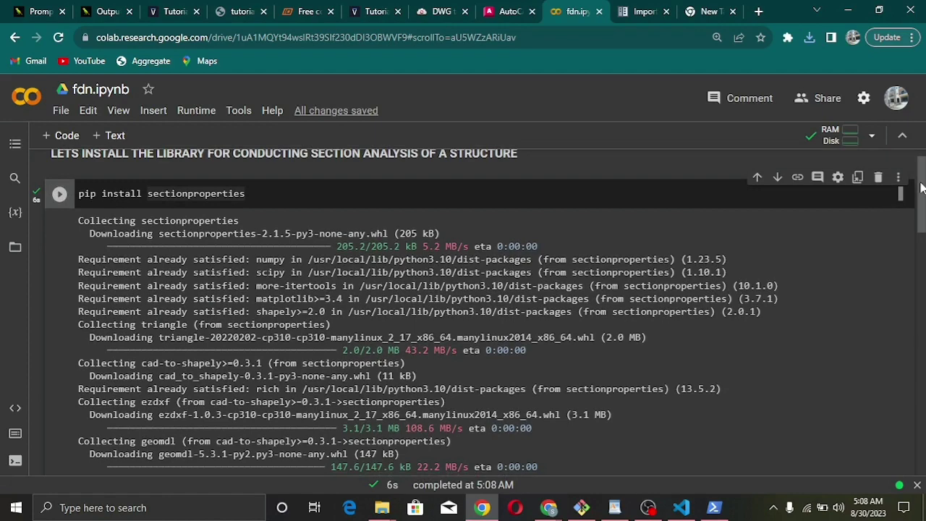
{"action": "mouse_move", "coordinate": [102, 240]}
{"action": "left_click", "coordinate": [59, 223]}
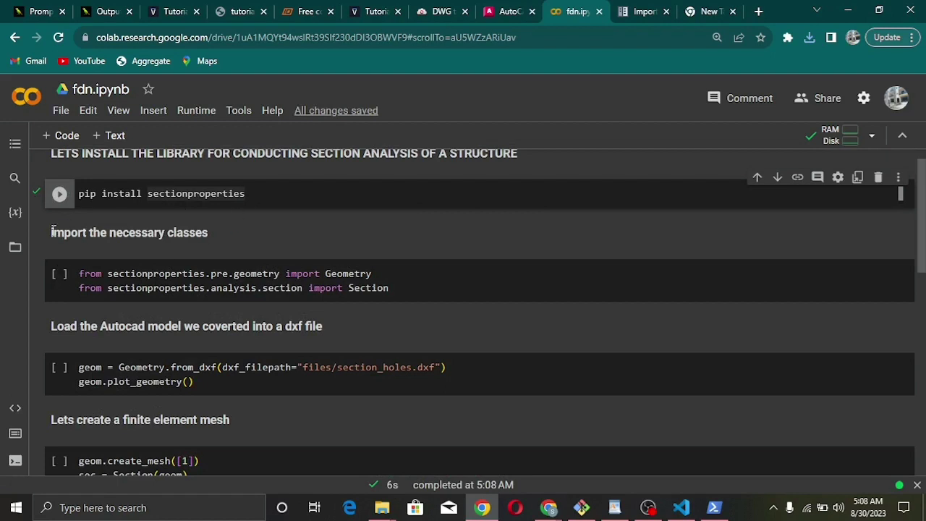
- Upload TEESECTION.dxf via the Files panel, accepting the runtime deletion warning
{"action": "left_click", "coordinate": [15, 249]}
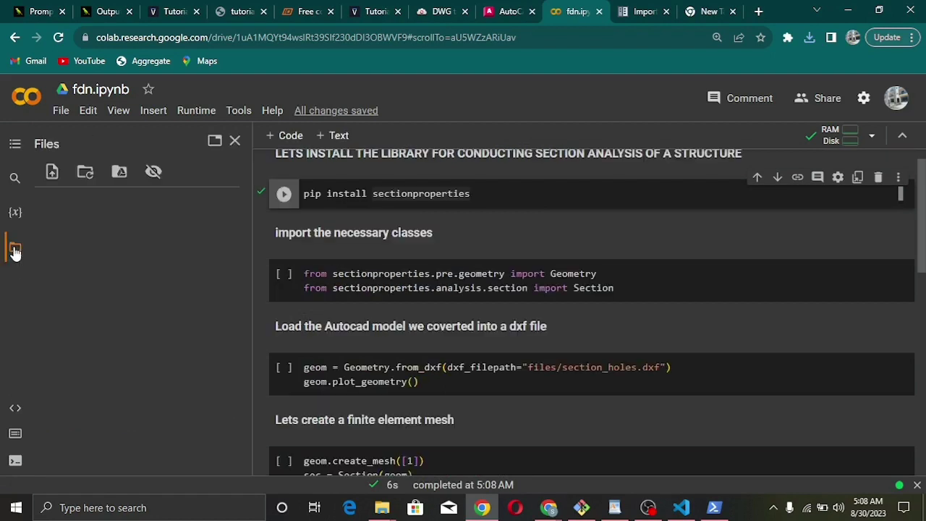
{"action": "left_click", "coordinate": [54, 170]}
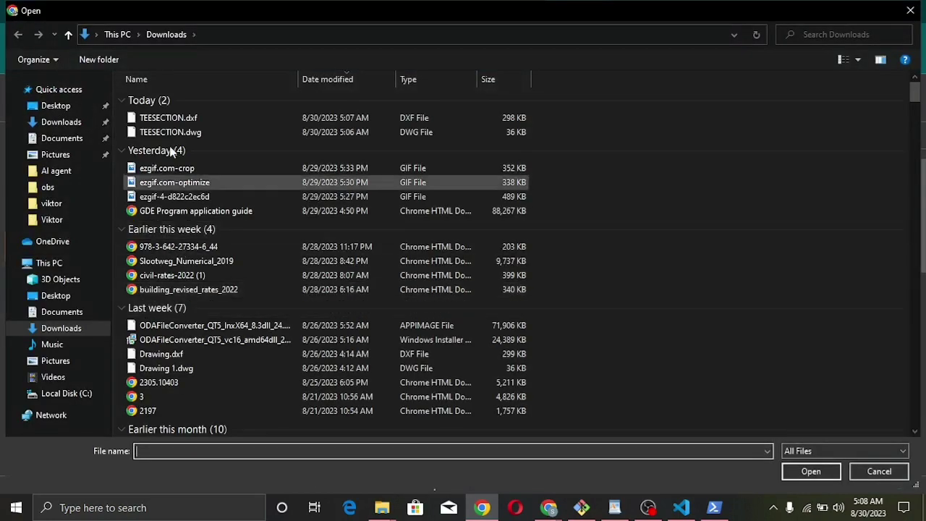
{"action": "left_click", "coordinate": [169, 121]}
{"action": "double_click", "coordinate": [169, 120]}
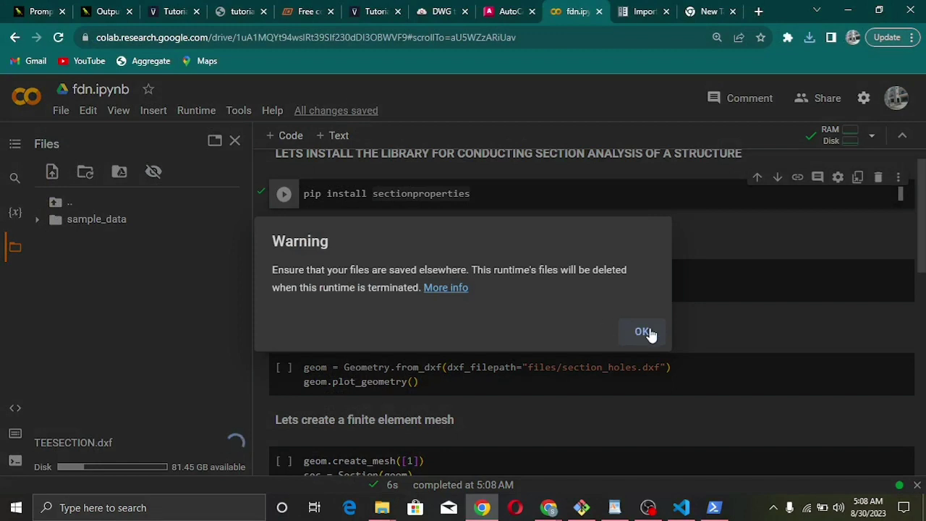
{"action": "left_click", "coordinate": [644, 332]}
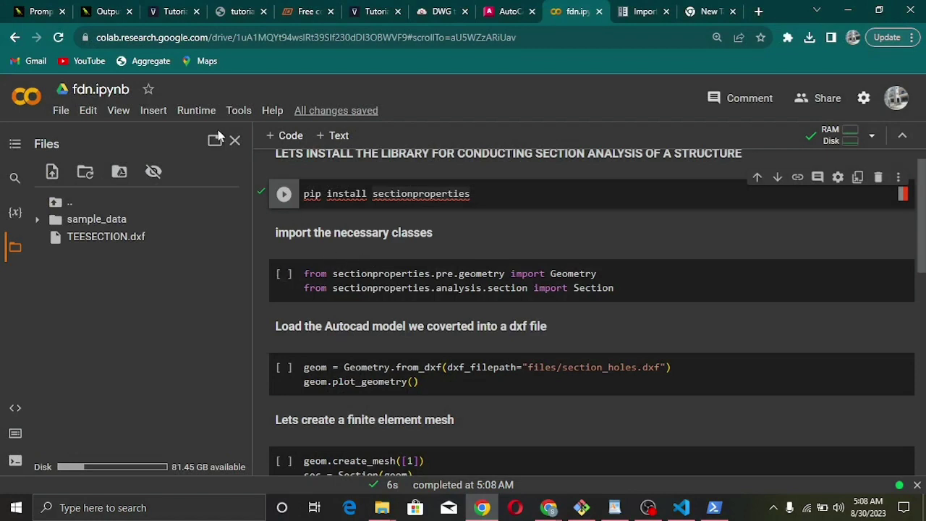
{"action": "left_click", "coordinate": [234, 141]}
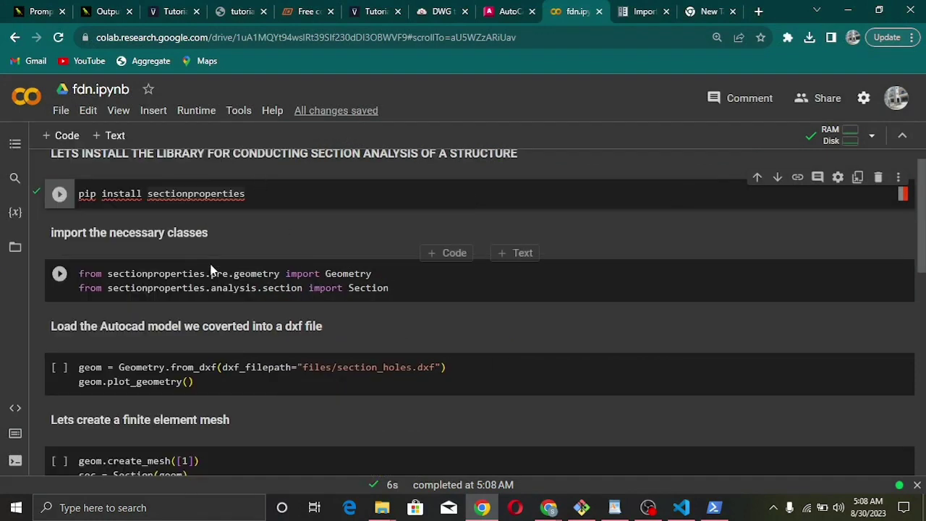
{"action": "mouse_move", "coordinate": [459, 281]}
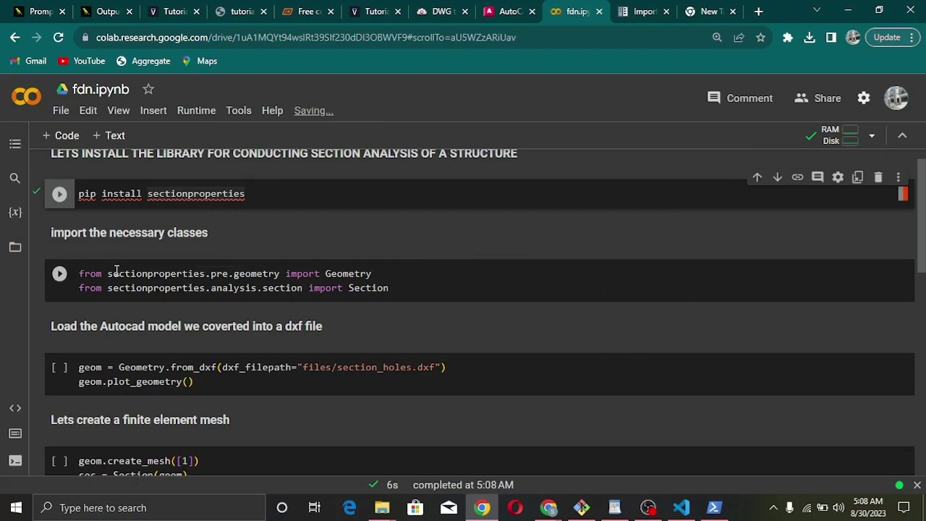
- Run the cell importing Geometry and Section, then check TEESECTION.dxf in Files
{"action": "left_click", "coordinate": [373, 273]}
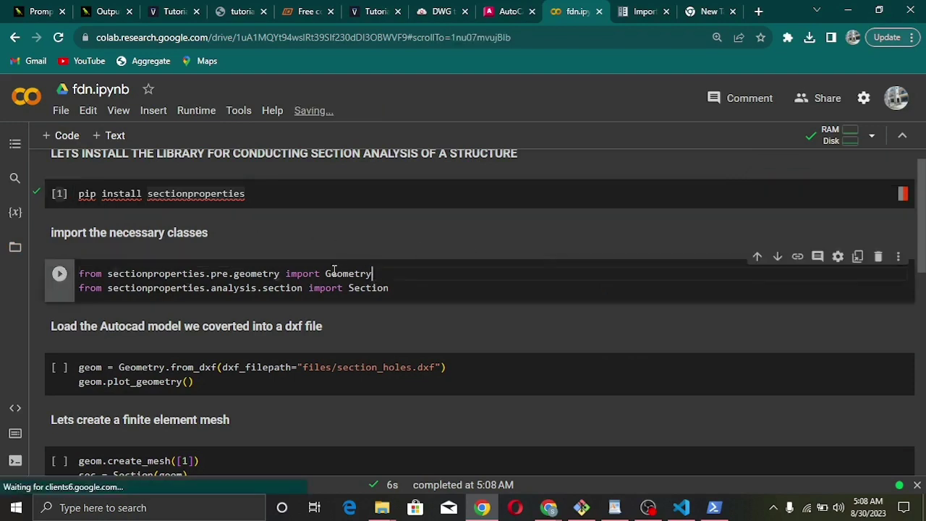
{"action": "double_click", "coordinate": [335, 271]}
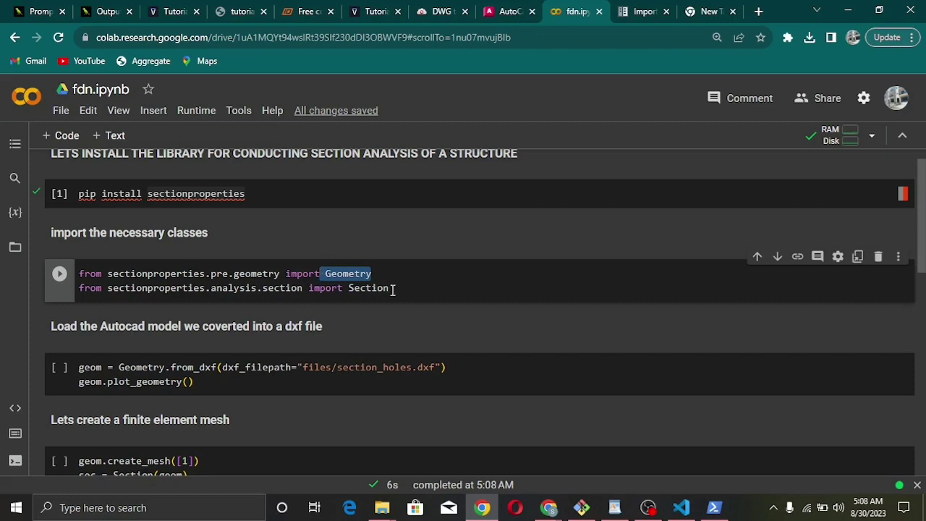
{"action": "left_click_drag", "start_coordinate": [391, 288], "coordinate": [355, 288]}
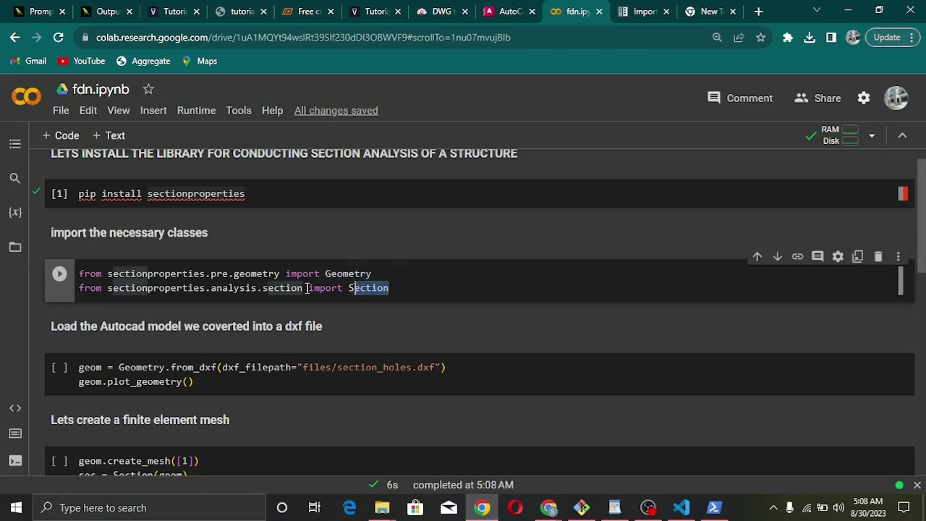
{"action": "left_click", "coordinate": [61, 275]}
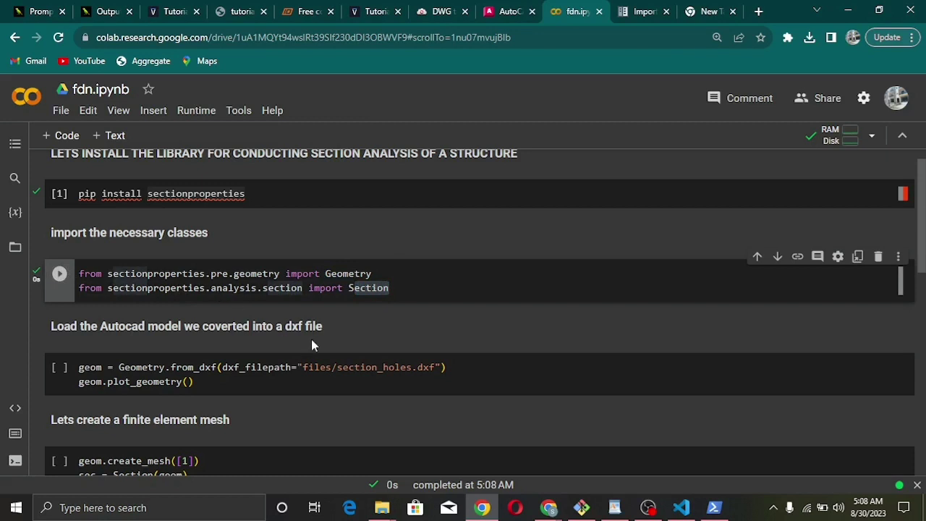
{"action": "mouse_move", "coordinate": [297, 375]}
{"action": "left_click", "coordinate": [16, 251]}
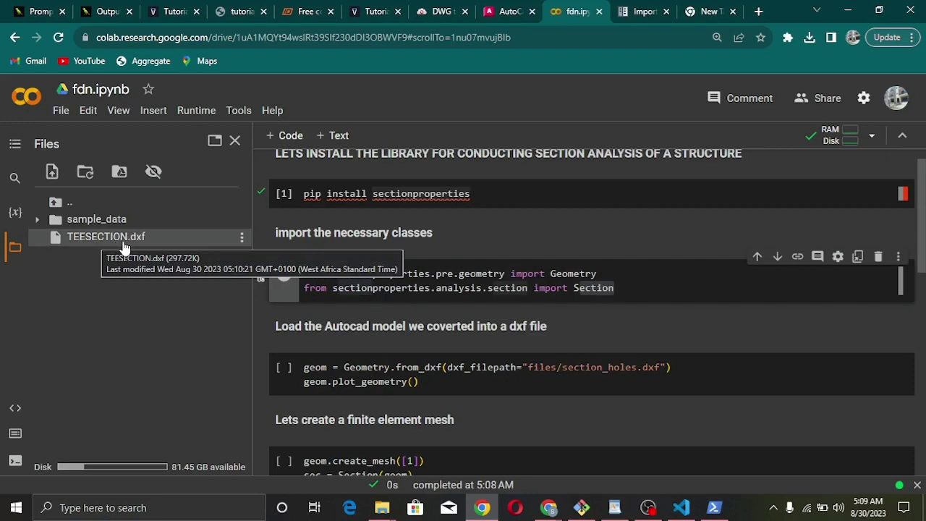
{"action": "left_click", "coordinate": [234, 140]}
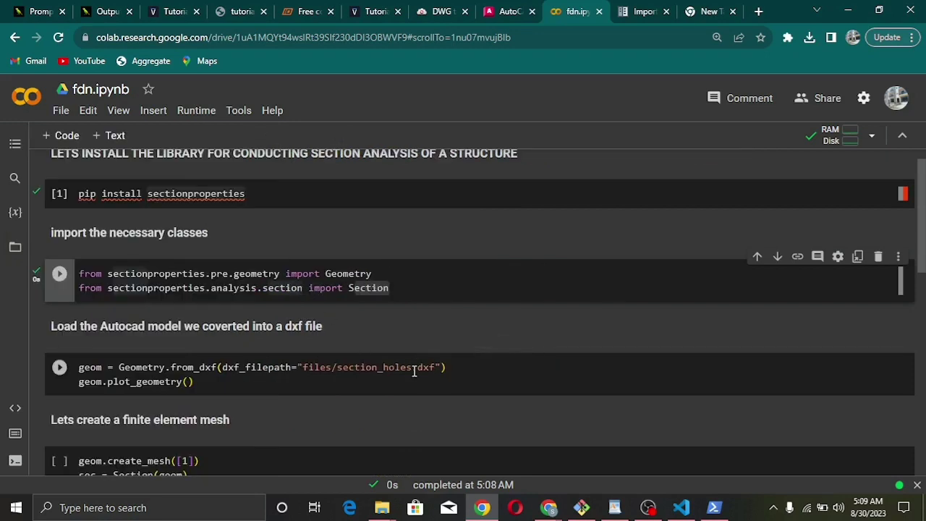
- Change dxf_filepath from 'files/section_holes' to 'TEESECTION' and run the plotting cell
{"action": "left_click", "coordinate": [414, 367]}
{"action": "double_click", "coordinate": [396, 368]}
{"action": "left_click_drag", "start_coordinate": [396, 367], "coordinate": [304, 371]}
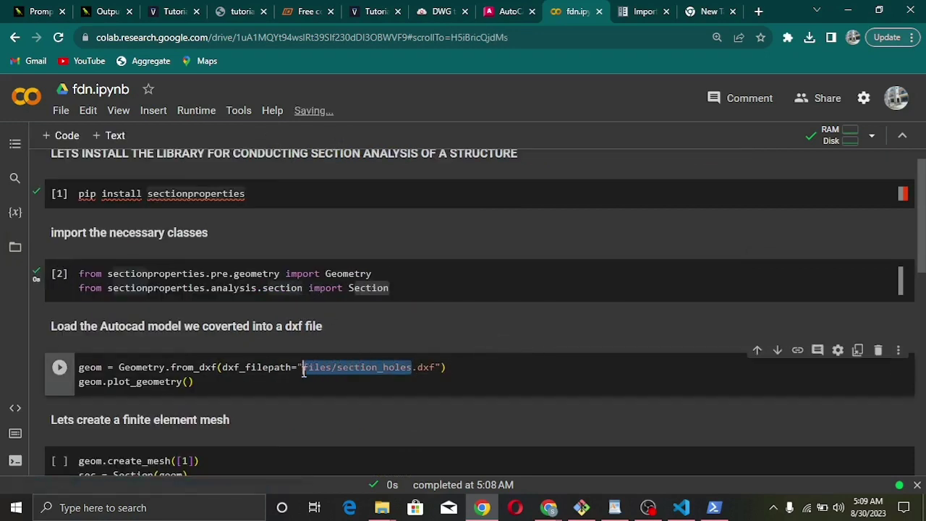
{"action": "key", "text": "BackSpace"}
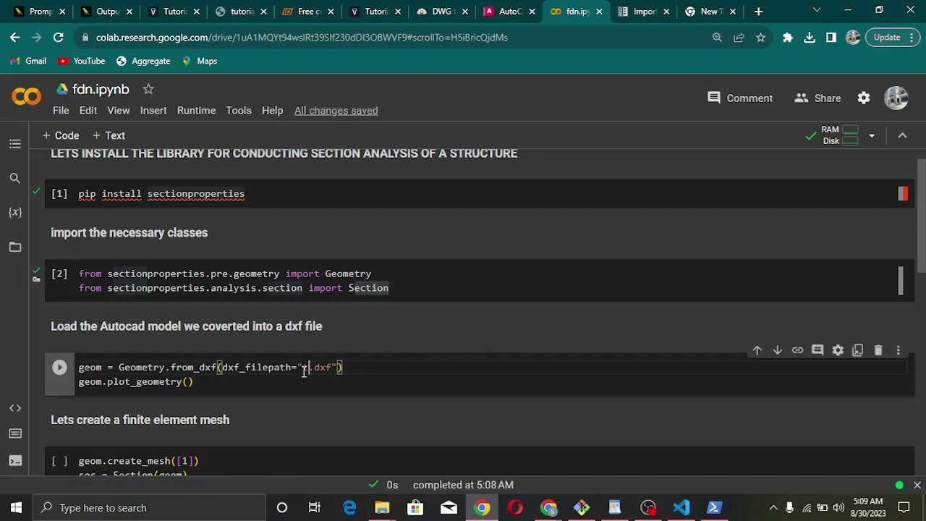
{"action": "type", "text": "/"}
{"action": "type", "text": "EE"}
{"action": "type", "text": "SECTIO"}
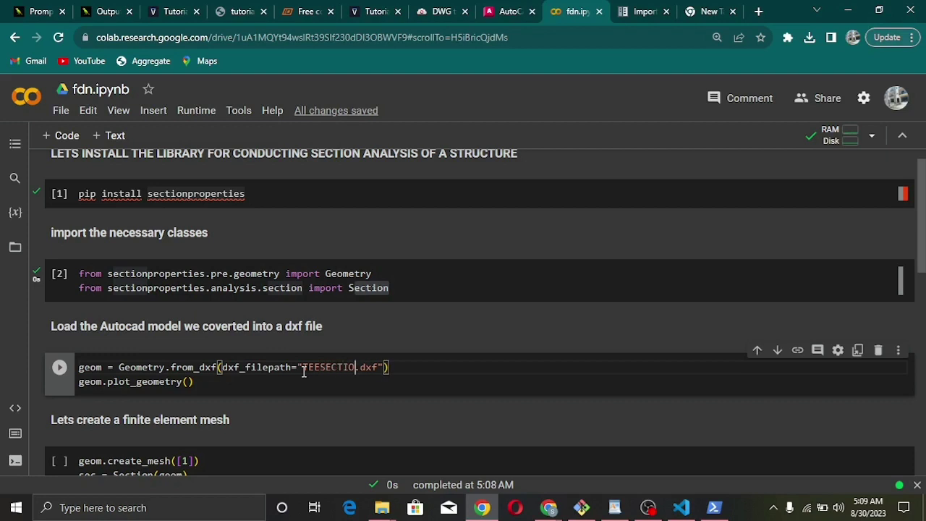
{"action": "type", "text": "N"}
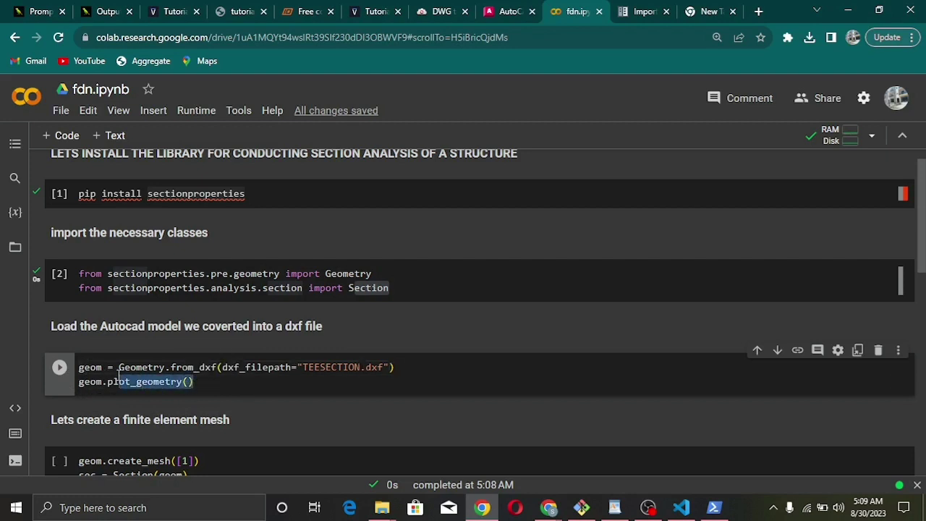
{"action": "key", "text": "ctrl+Return"}
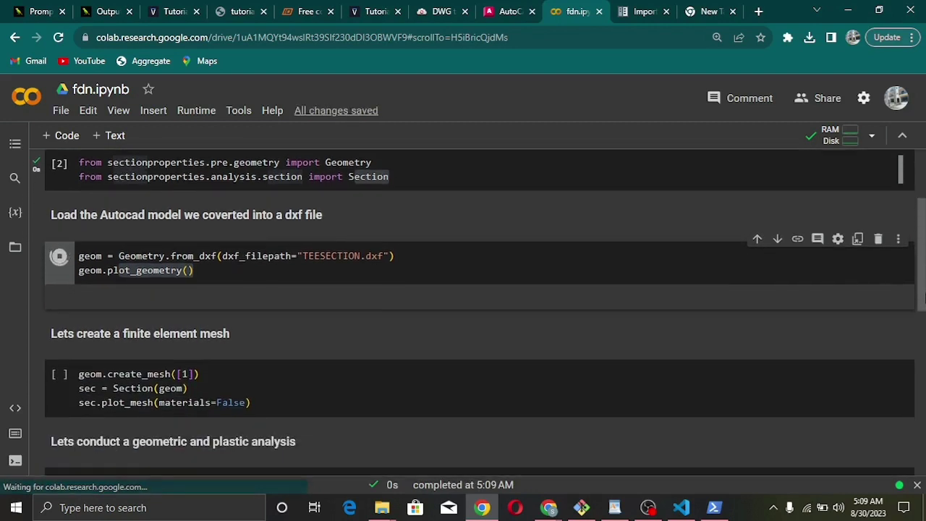
{"action": "left_click_drag", "start_coordinate": [924, 255], "coordinate": [924, 308]}
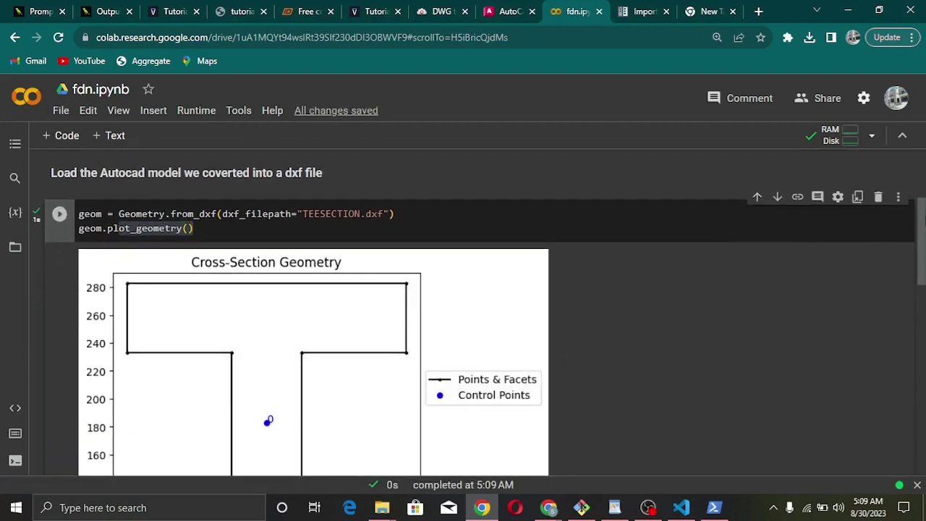
{"action": "scroll", "coordinate": [477, 311], "scroll_direction": "down", "scroll_amount": 1}
{"action": "left_click_drag", "start_coordinate": [923, 247], "coordinate": [924, 308]}
{"action": "mouse_move", "coordinate": [286, 293]}
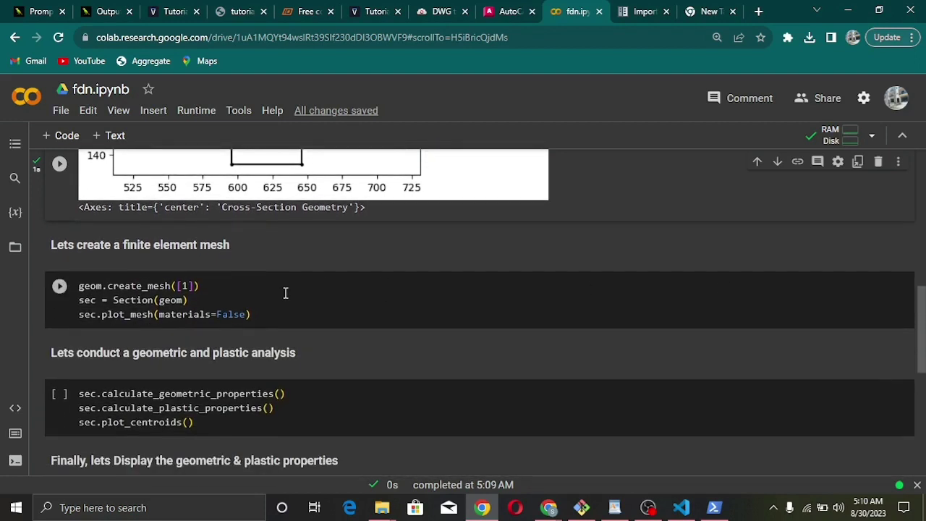
- Run the create_mesh cell and scroll down to the T-section's Finite Element Mesh plot
{"action": "left_click", "coordinate": [60, 286]}
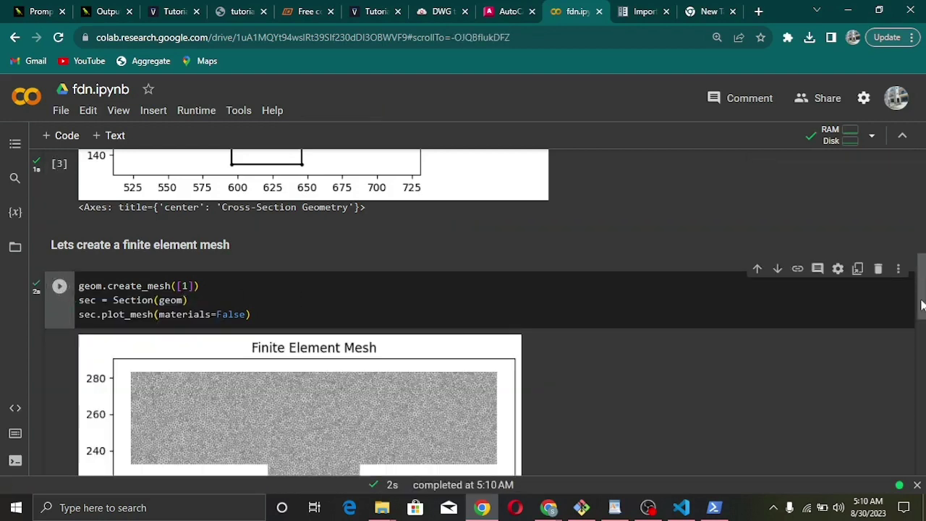
{"action": "scroll", "coordinate": [682, 317], "scroll_direction": "down", "scroll_amount": 2}
{"action": "scroll", "coordinate": [682, 316], "scroll_direction": "down", "scroll_amount": 2}
{"action": "scroll", "coordinate": [683, 316], "scroll_direction": "down", "scroll_amount": 2}
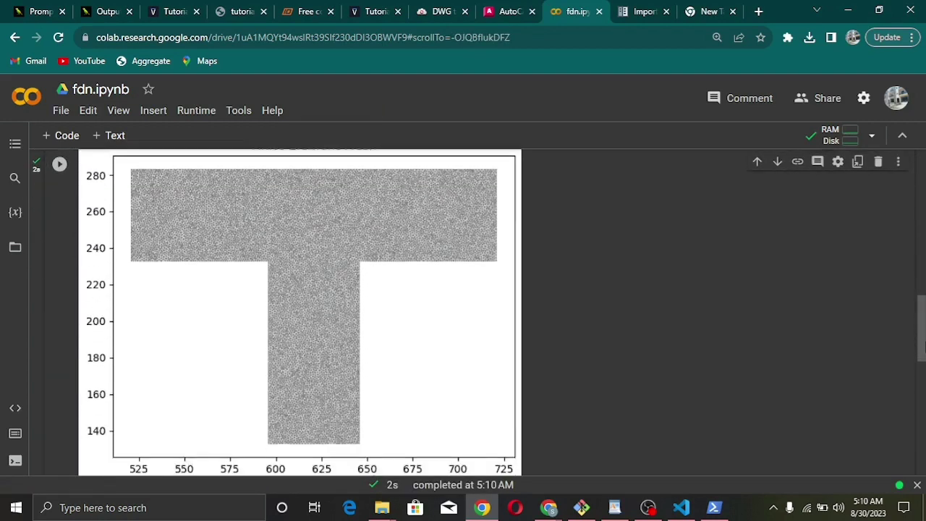
{"action": "left_click_drag", "start_coordinate": [921, 347], "coordinate": [922, 409]}
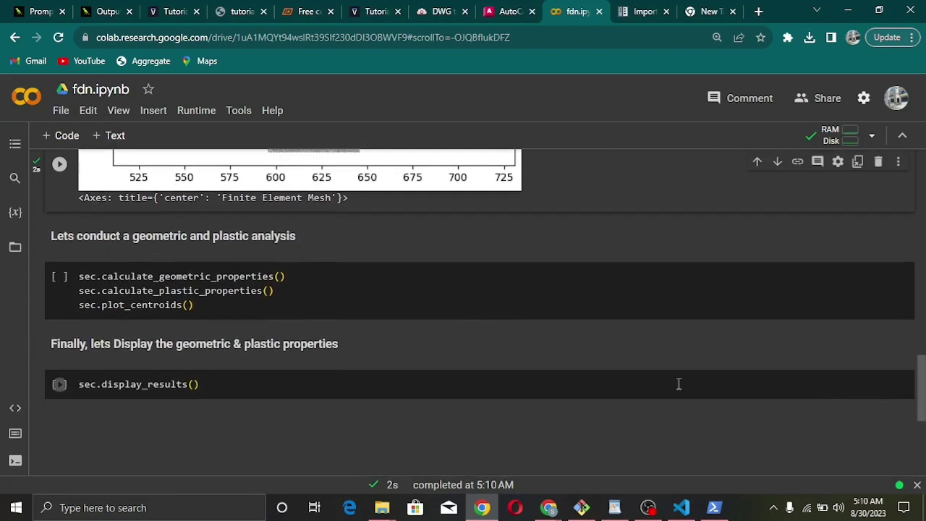
- Run calculate_geometric_properties and scroll to the plot of elastic and plastic centroids
{"action": "left_click", "coordinate": [60, 279]}
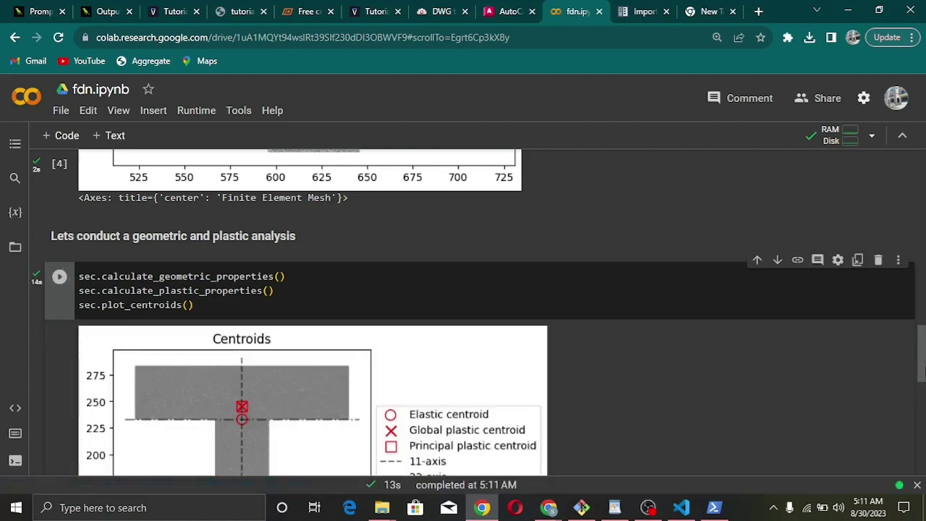
{"action": "left_click_drag", "start_coordinate": [922, 350], "coordinate": [922, 360]}
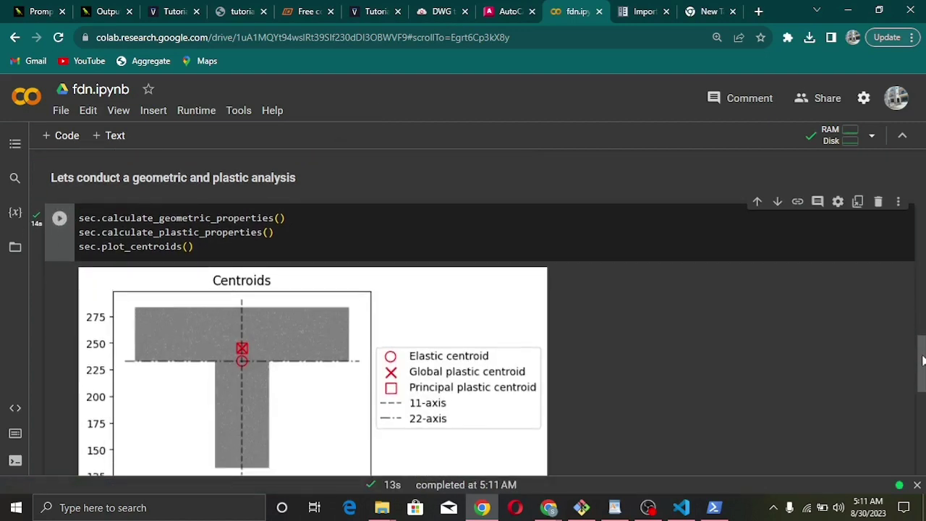
{"action": "left_click_drag", "start_coordinate": [922, 359], "coordinate": [922, 366]}
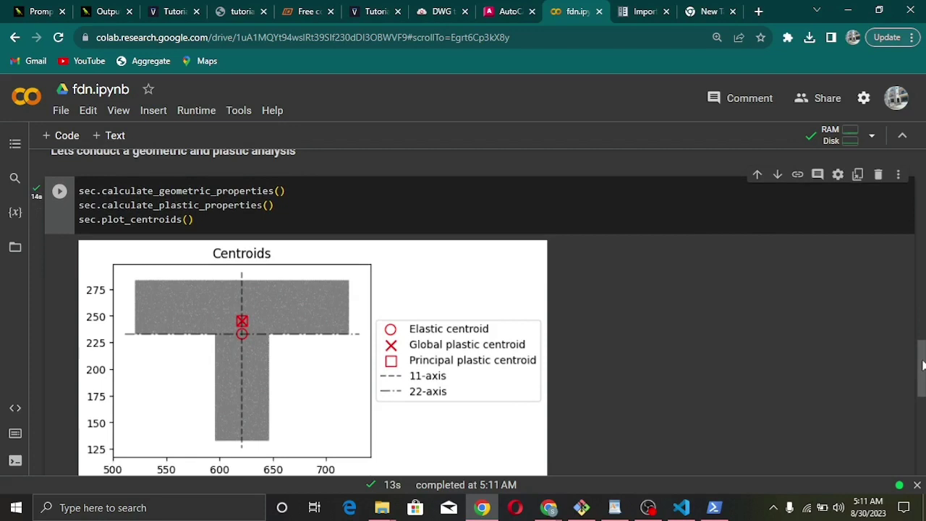
{"action": "left_click_drag", "start_coordinate": [922, 365], "coordinate": [924, 402]}
- Run sec.display_results() to print the Section Properties table (area 1.5e+04, perimeter 700)
{"action": "left_click", "coordinate": [59, 366]}
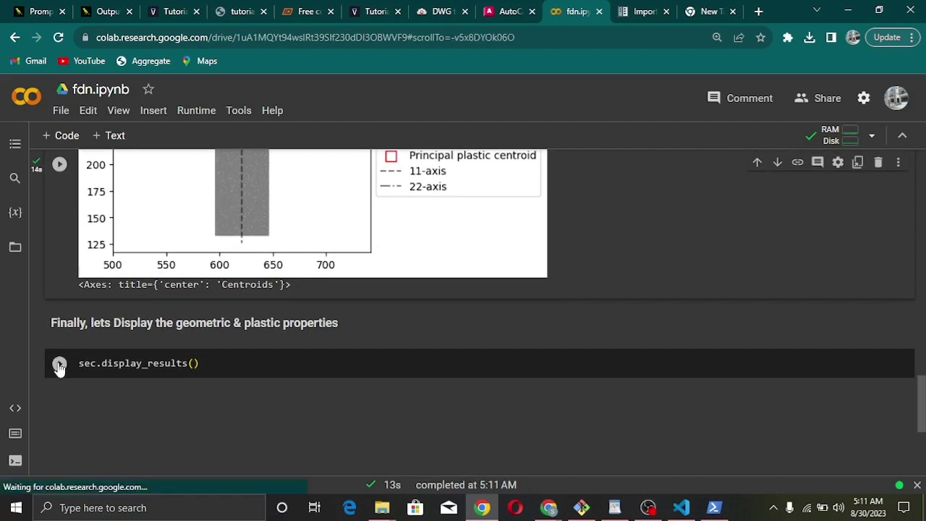
{"action": "scroll", "coordinate": [478, 311], "scroll_direction": "down", "scroll_amount": 2}
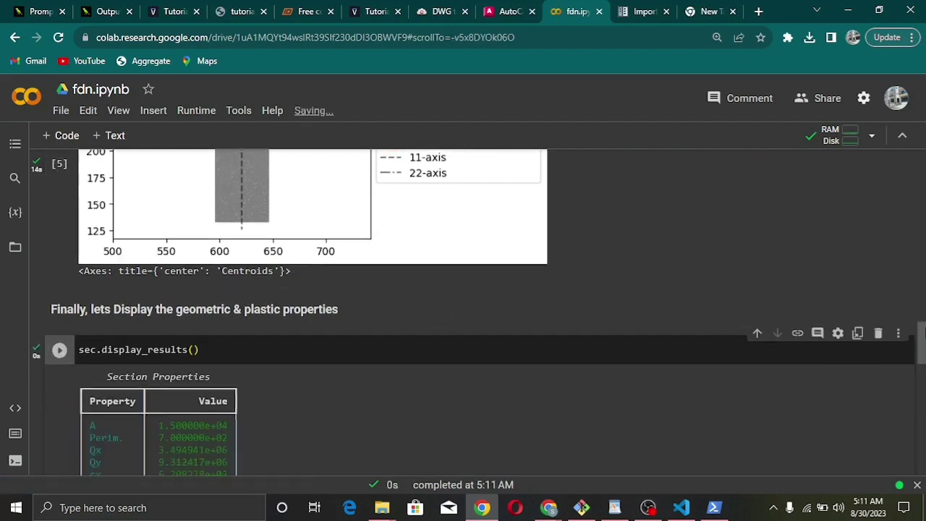